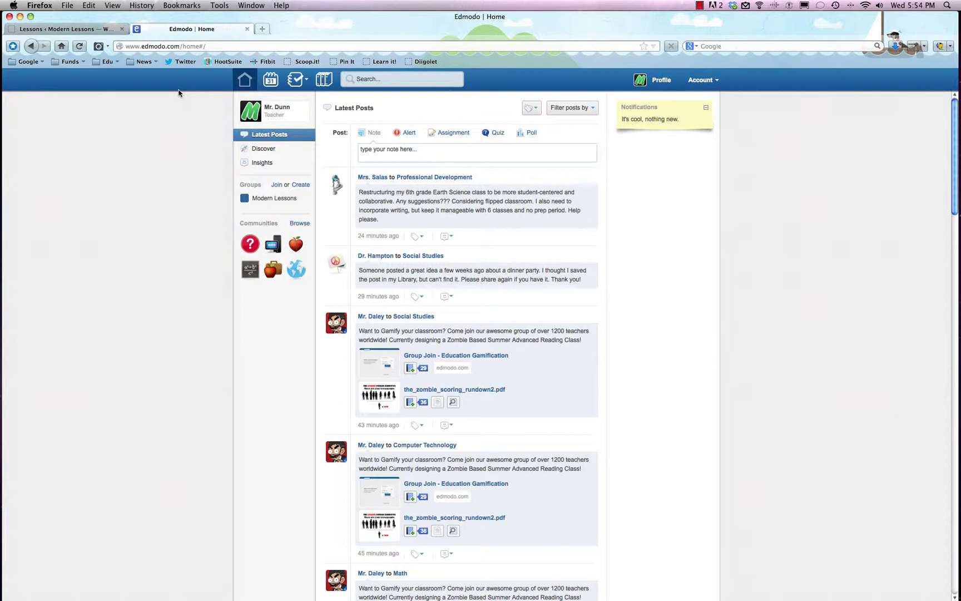
Browse down the Latest Posts feed, jump back to the top, and expand the note composer
scroll(421, 172, "down", 3)
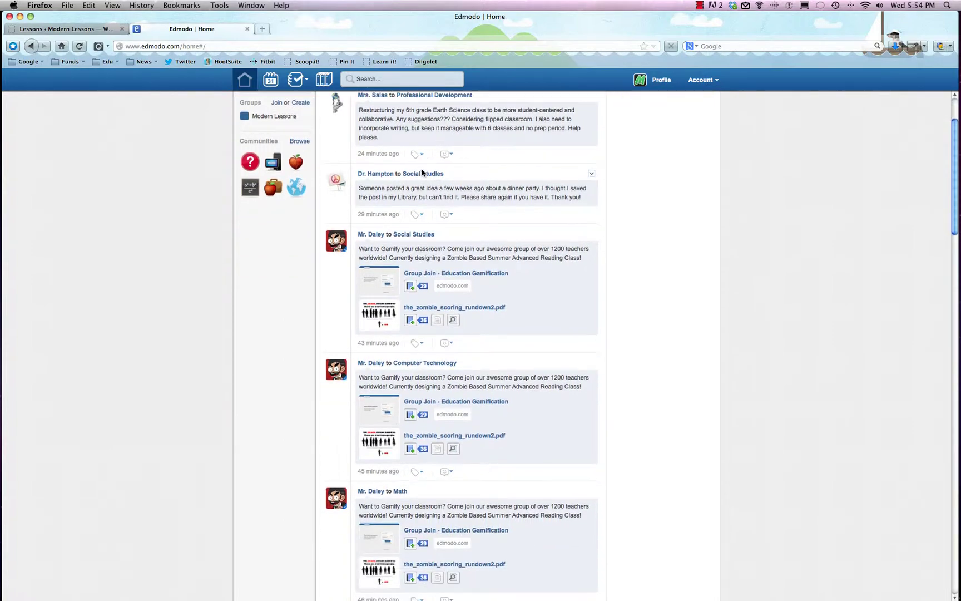
scroll(422, 174, "down", 6)
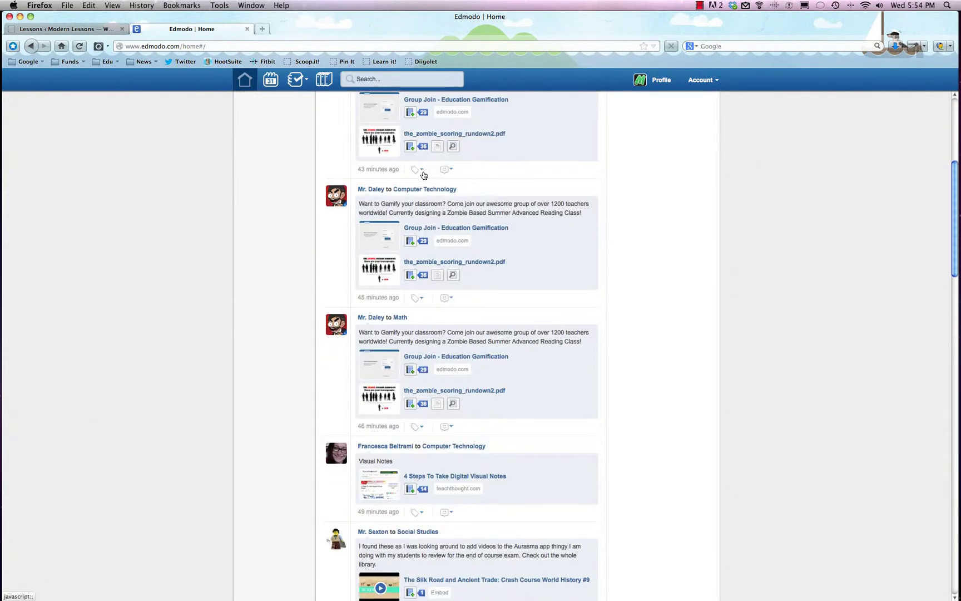
scroll(422, 174, "down", 15)
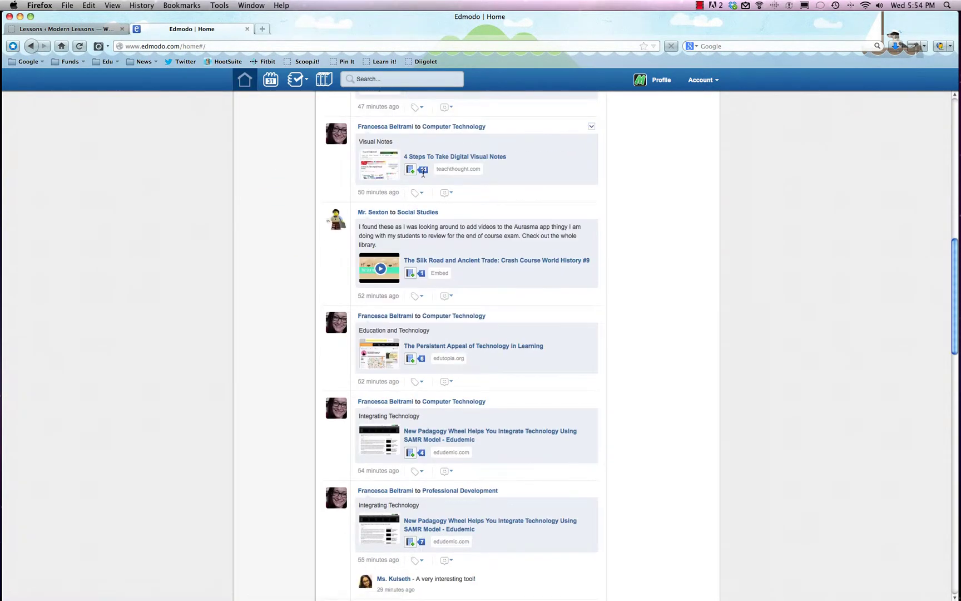
scroll(423, 173, "down", 4)
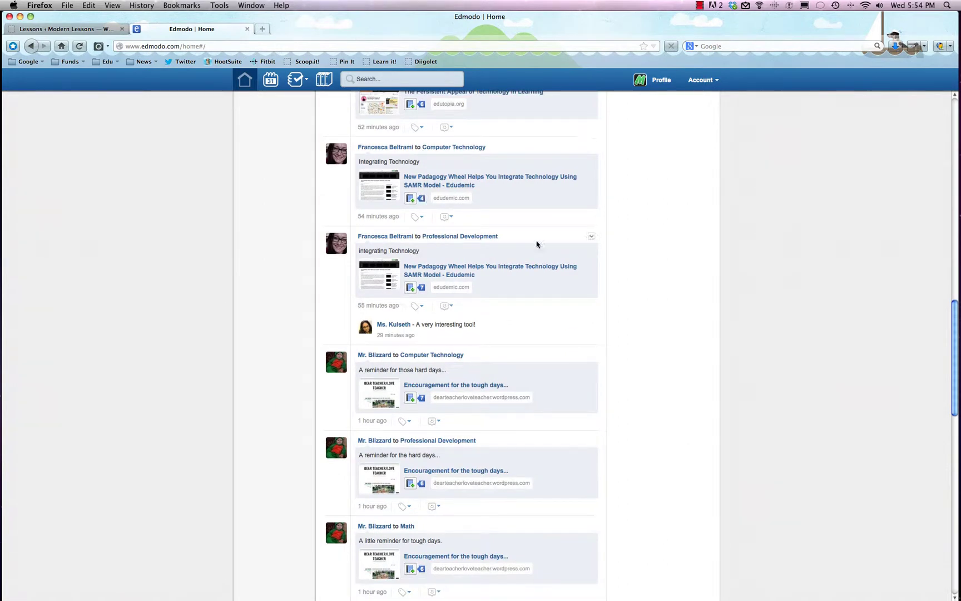
scroll(595, 257, "down", 11)
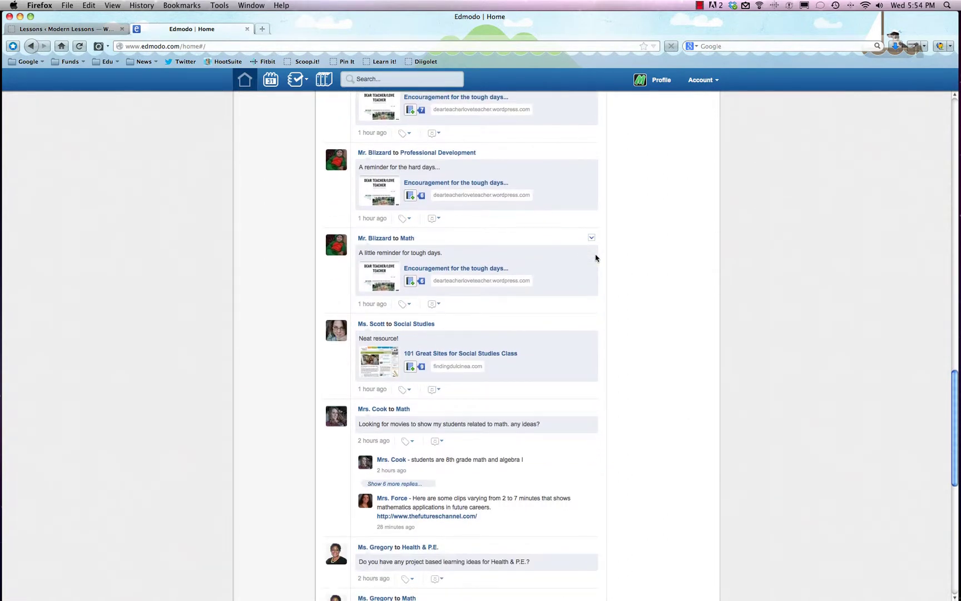
key("Home")
left_click(404, 151)
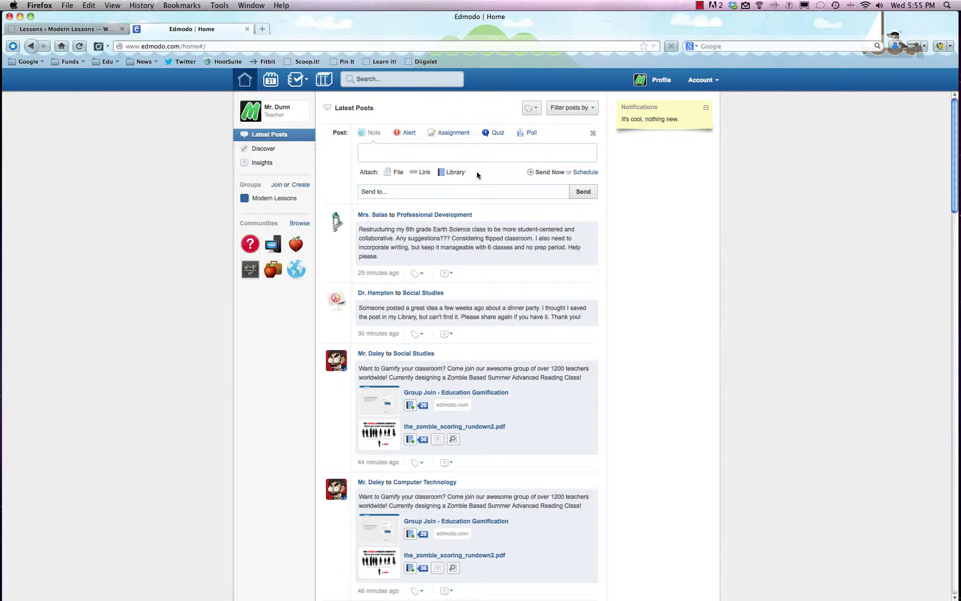
Switch the composer from Note to Alert, then to the Assignment form
left_click(410, 137)
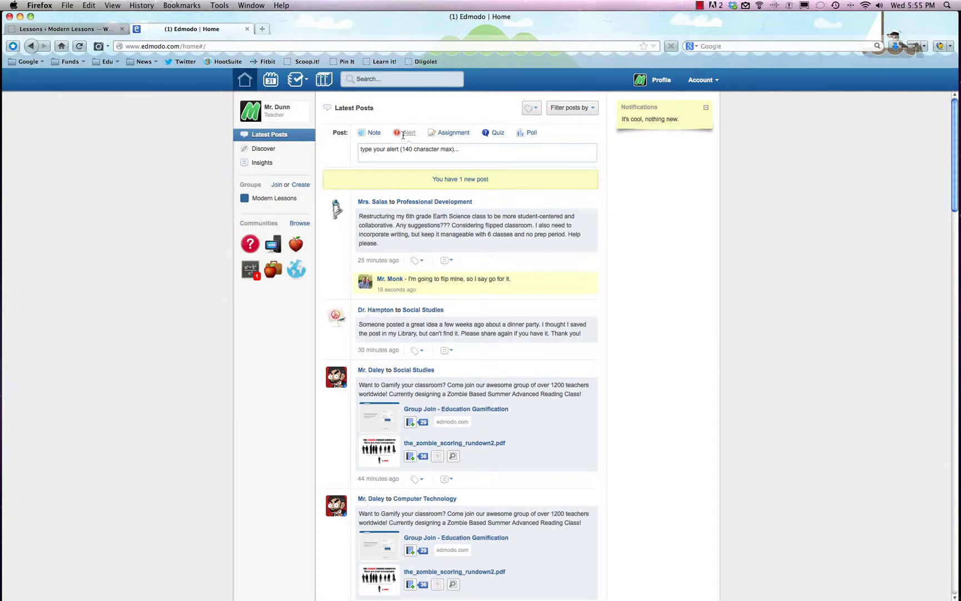
left_click(453, 133)
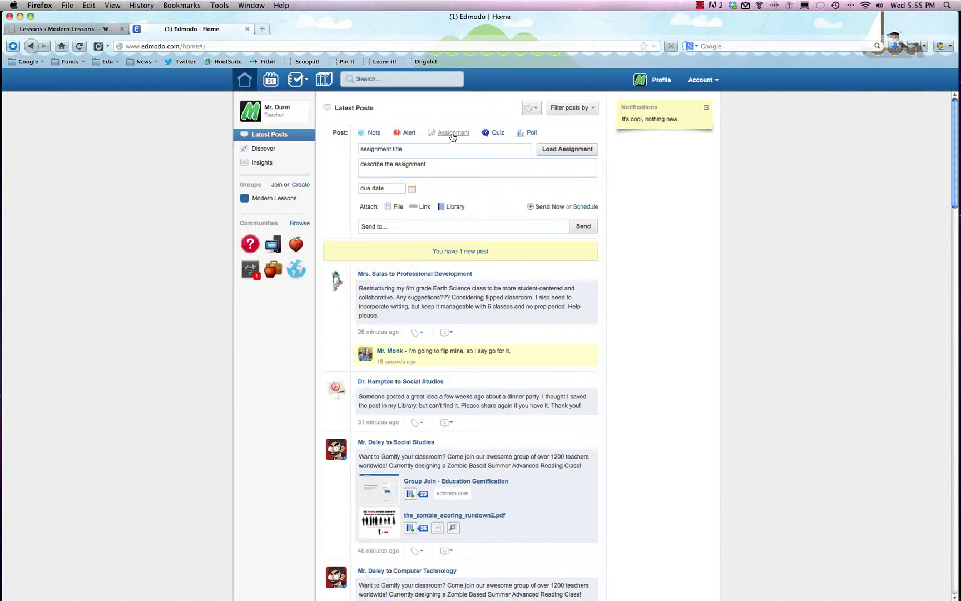
left_click(400, 149)
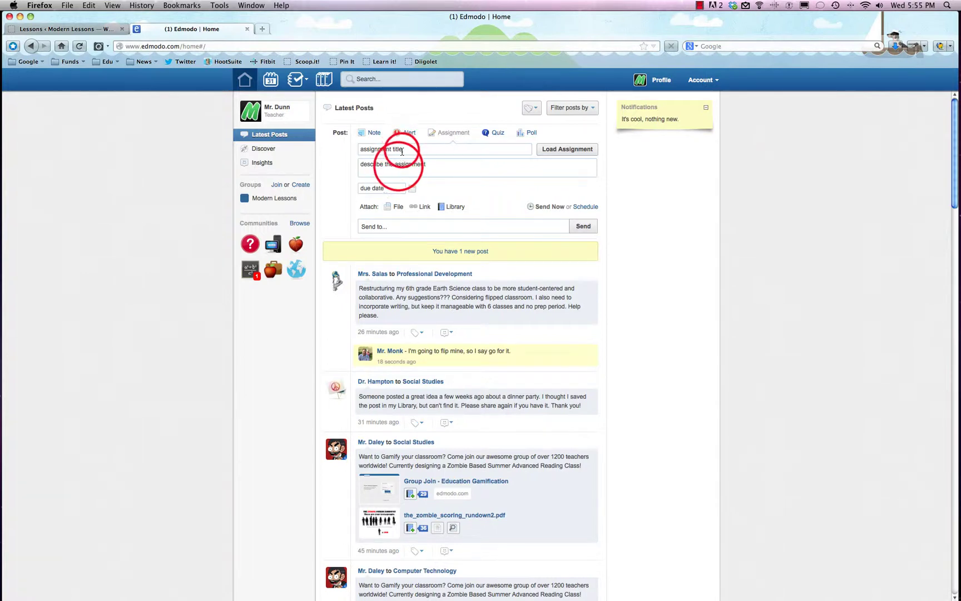
left_click(386, 189)
left_click(510, 199)
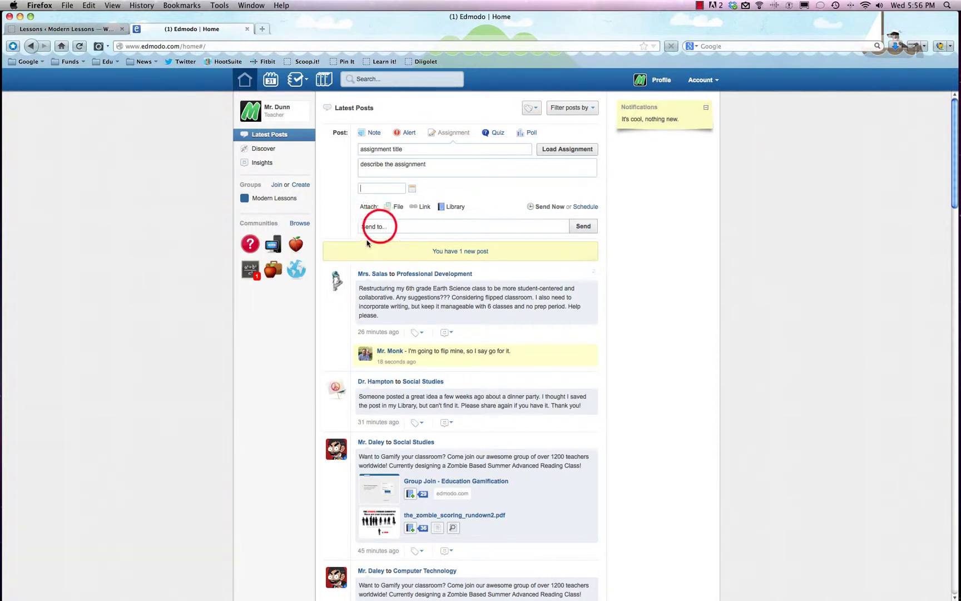
left_click(378, 225)
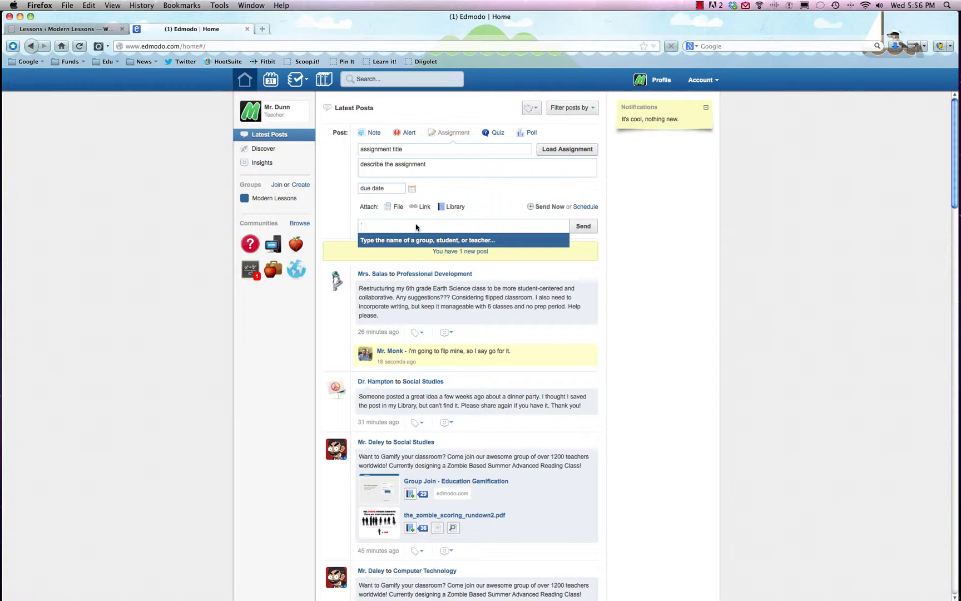
type("mod")
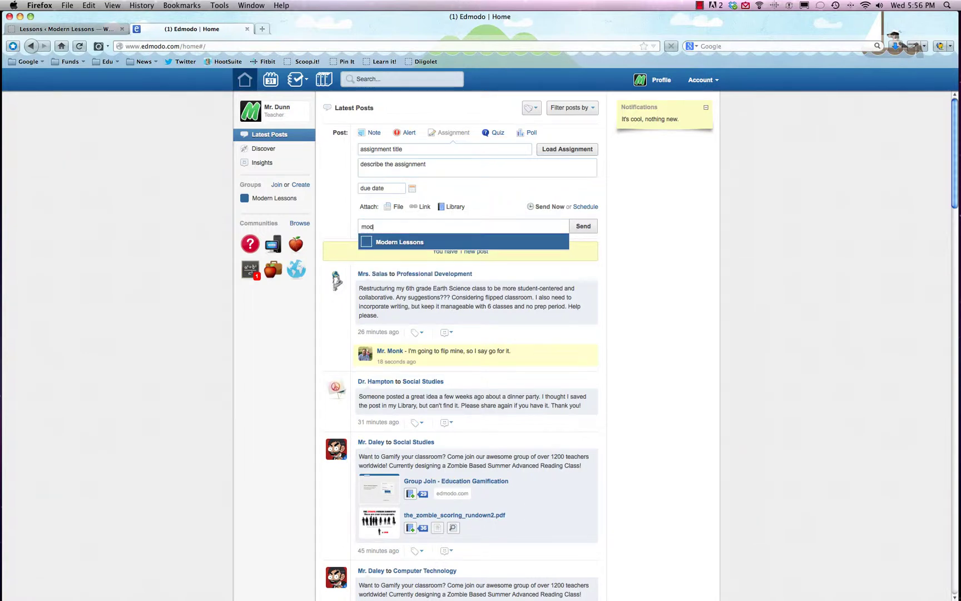
left_click(398, 242)
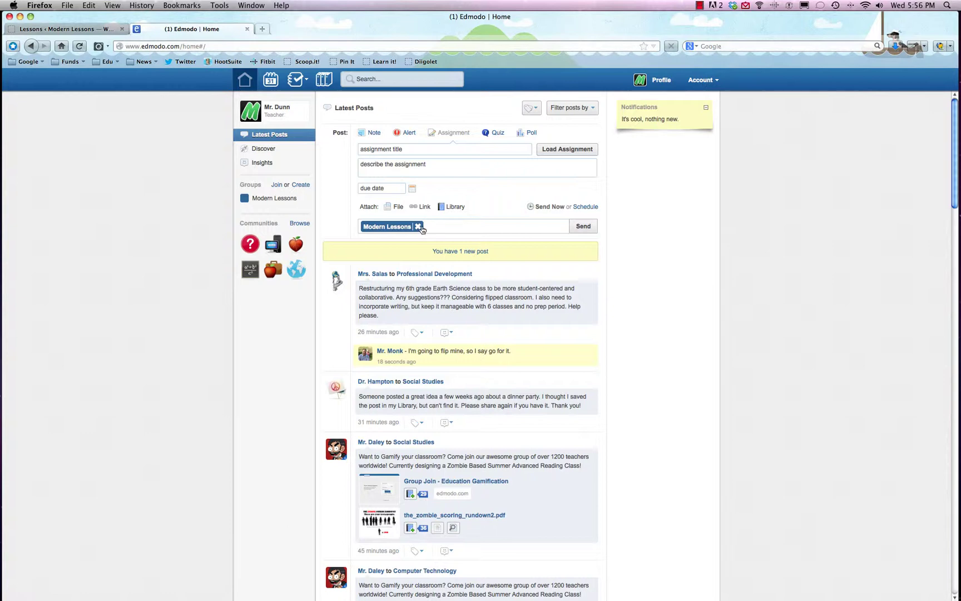
left_click(418, 226)
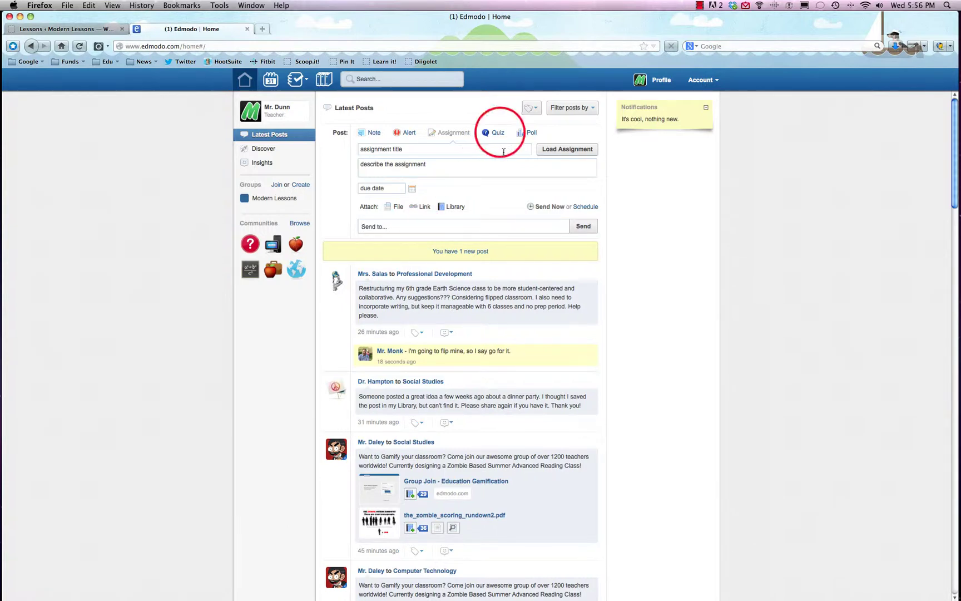
Start a new quiz and view its question types, then return Home and choose Poll
left_click(496, 133)
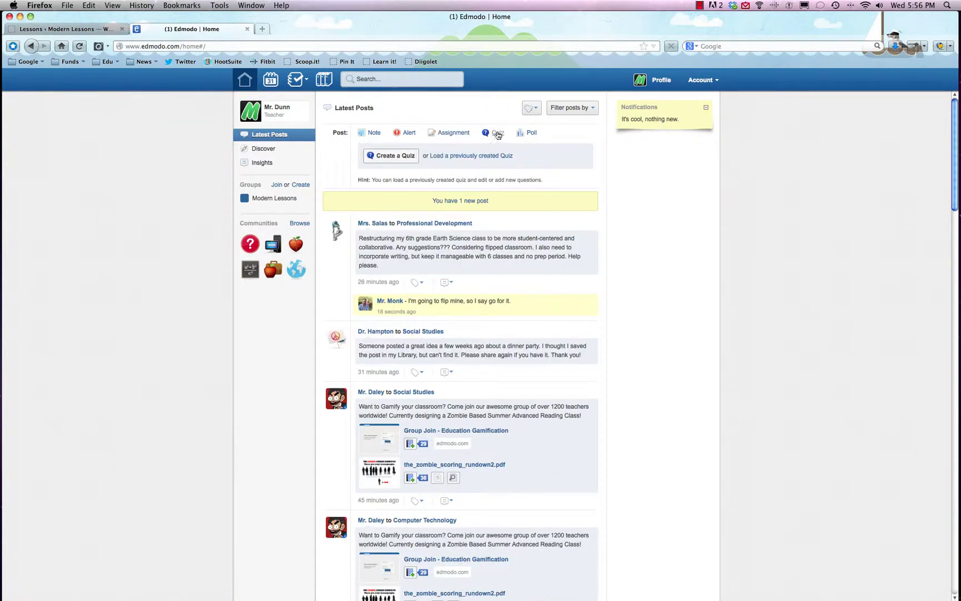
left_click(392, 156)
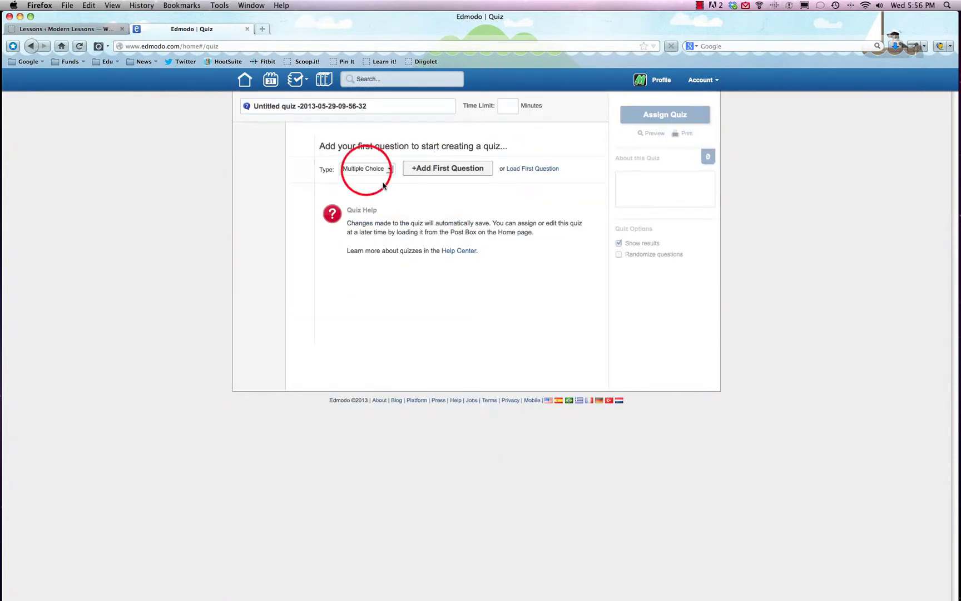
left_click(366, 169)
left_click(468, 199)
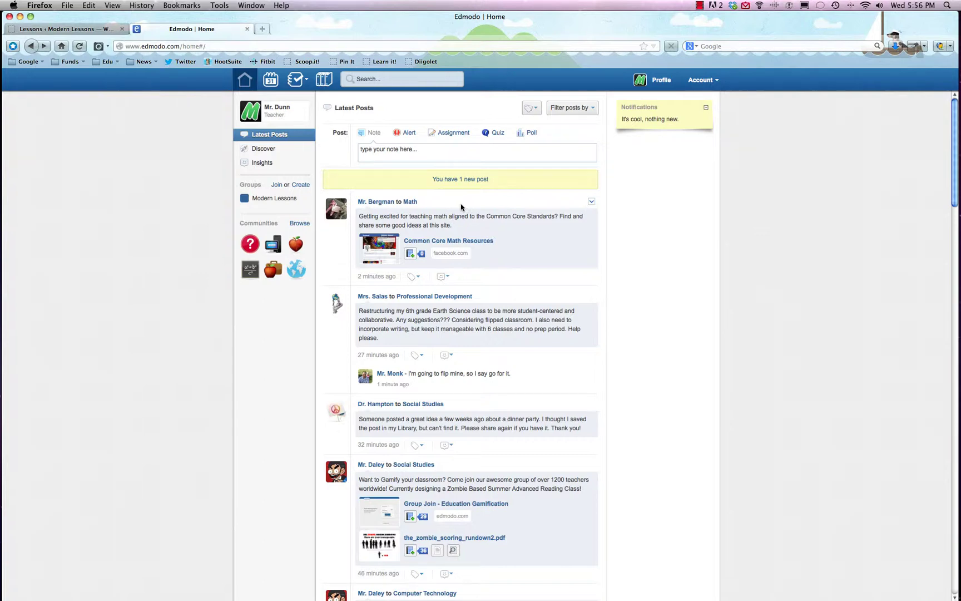
left_click(532, 133)
Open the Modern Lessons group and select, then deselect, its group code and join URL
left_click(267, 199)
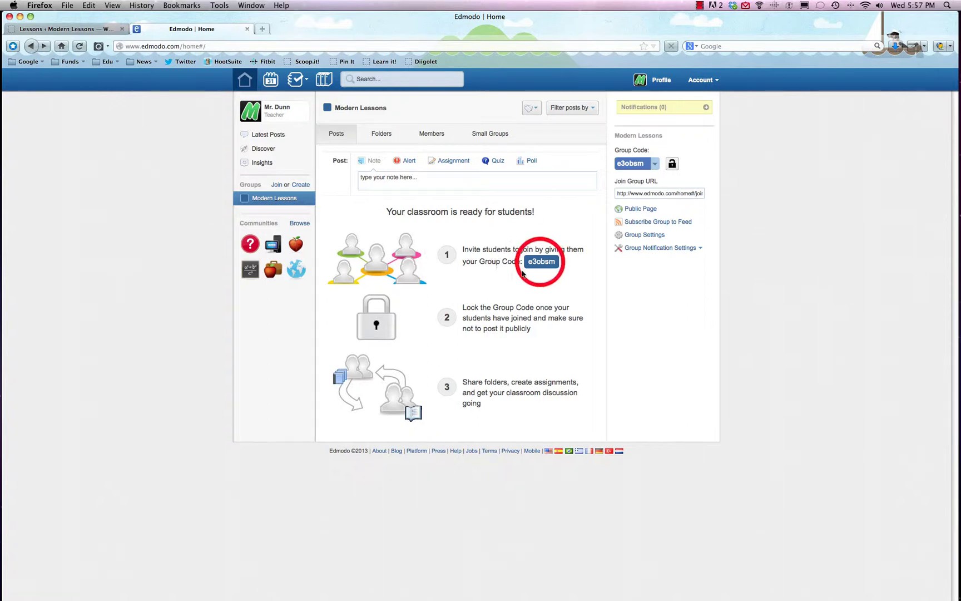
double_click(537, 261)
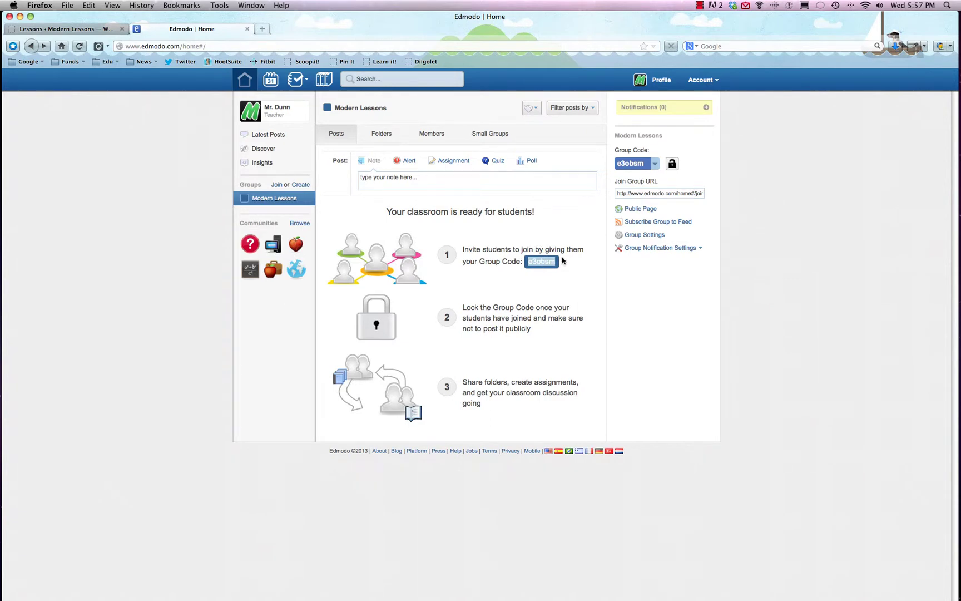
left_click(567, 263)
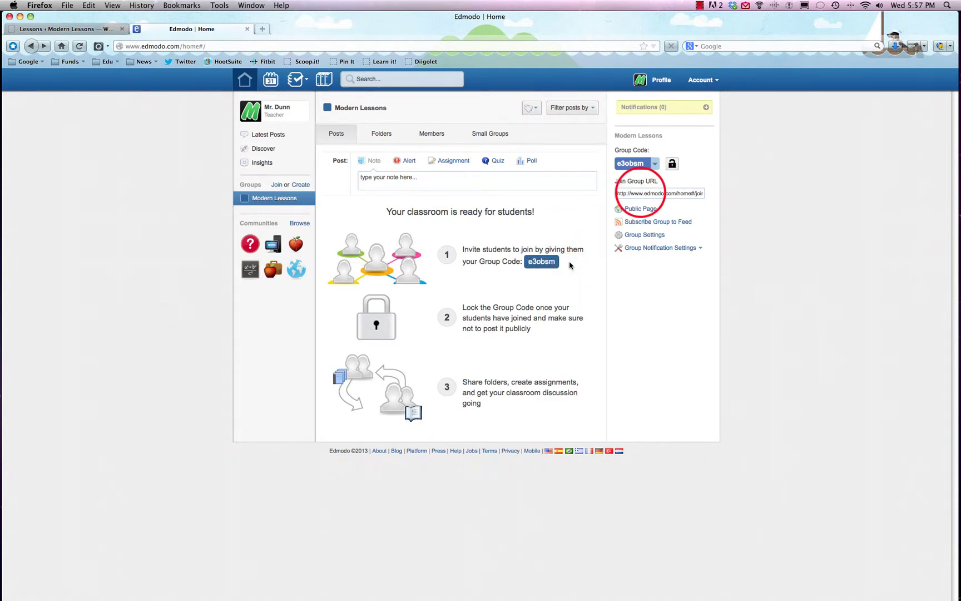
left_click(641, 193)
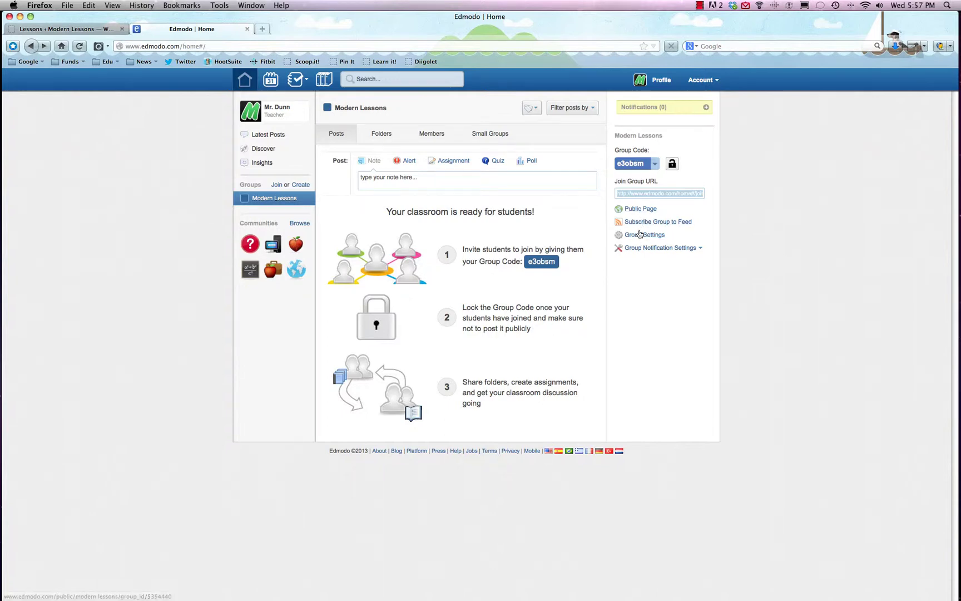
left_click(632, 259)
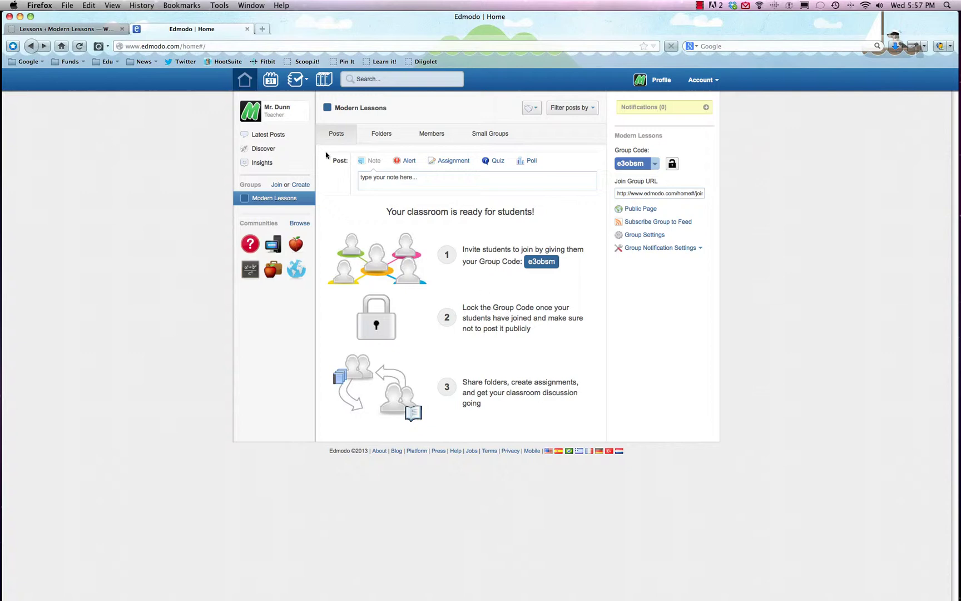
Expand and collapse the group's post composer, then switch to the empty Folders tab
left_click(394, 179)
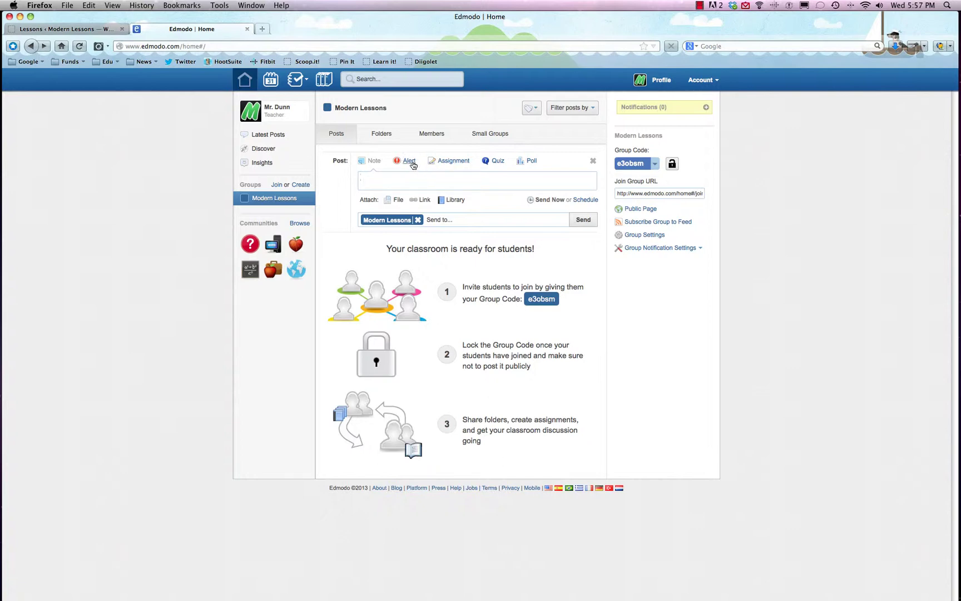
left_click(593, 161)
left_click(382, 134)
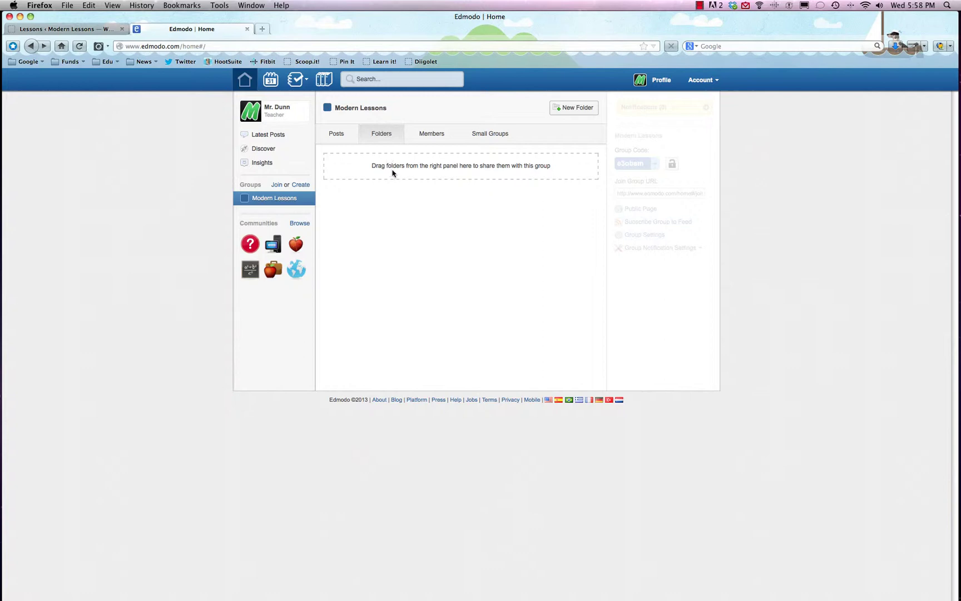
Create a folder named 'New Folder' in the Modern Lessons group and open it
left_click(570, 111)
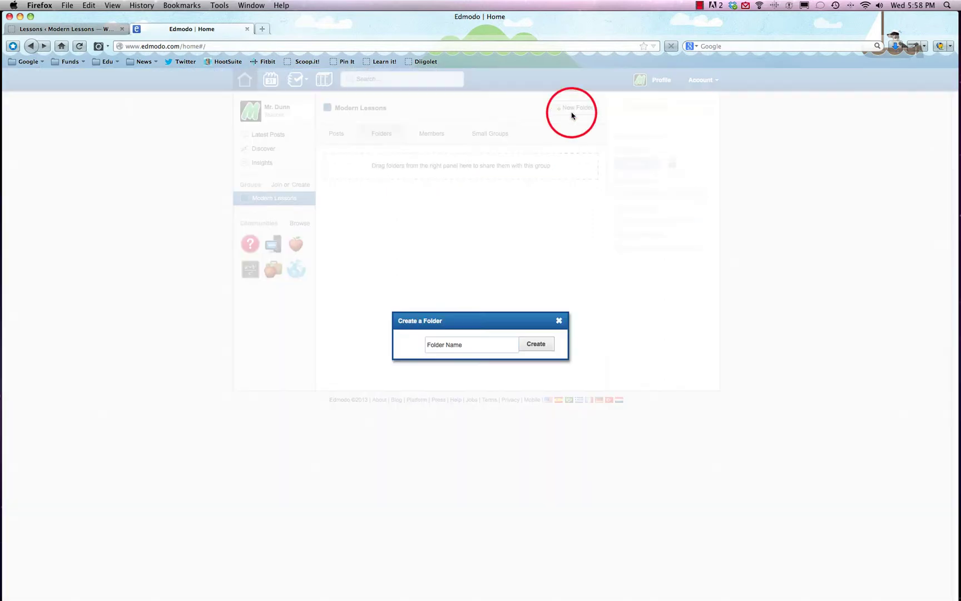
left_click(469, 344)
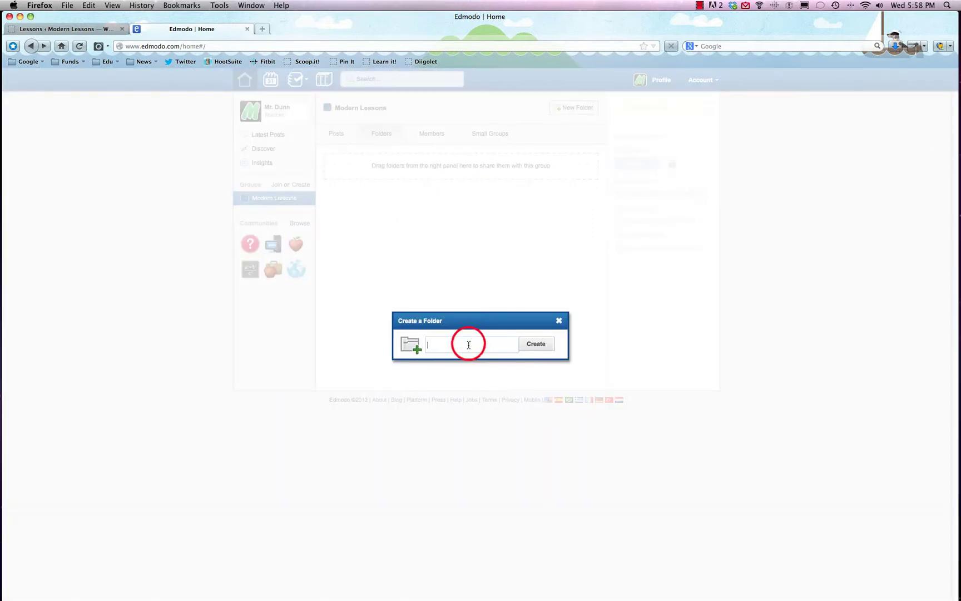
type("New Folder")
left_click(527, 343)
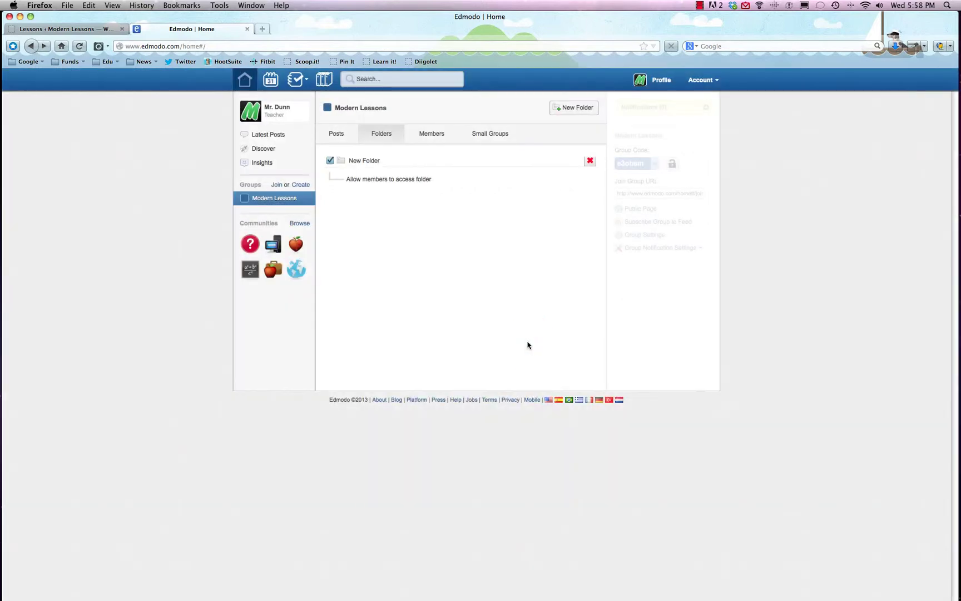
left_click(362, 160)
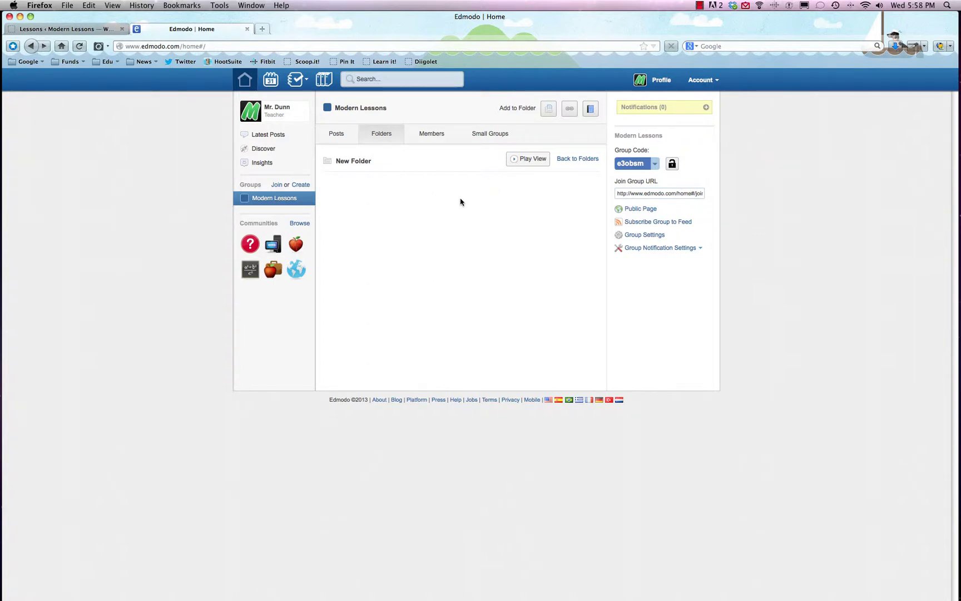
View the group's Members list, check its associated parents, and select then clear the join URL
left_click(433, 133)
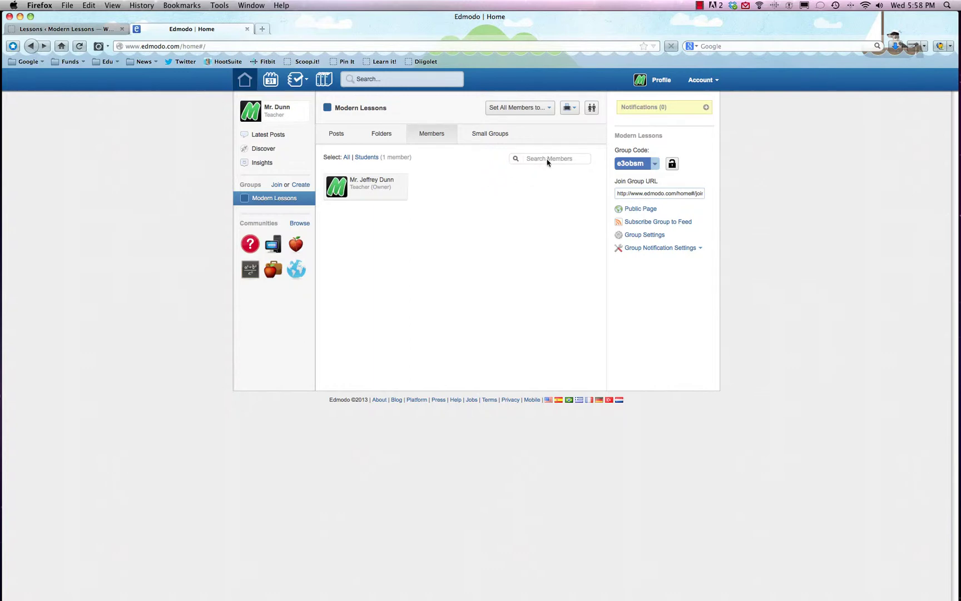
left_click(591, 107)
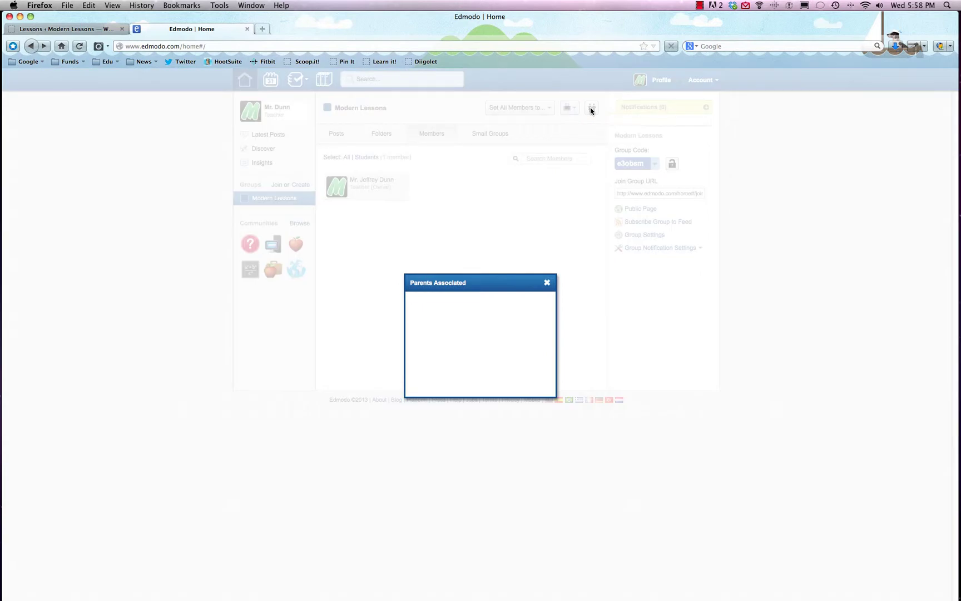
left_click(546, 283)
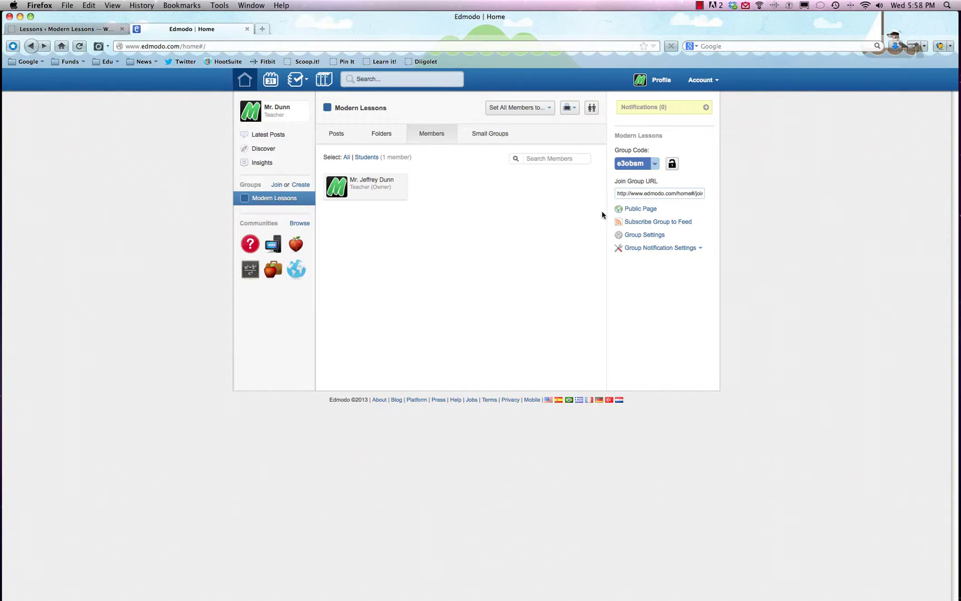
left_click(638, 193)
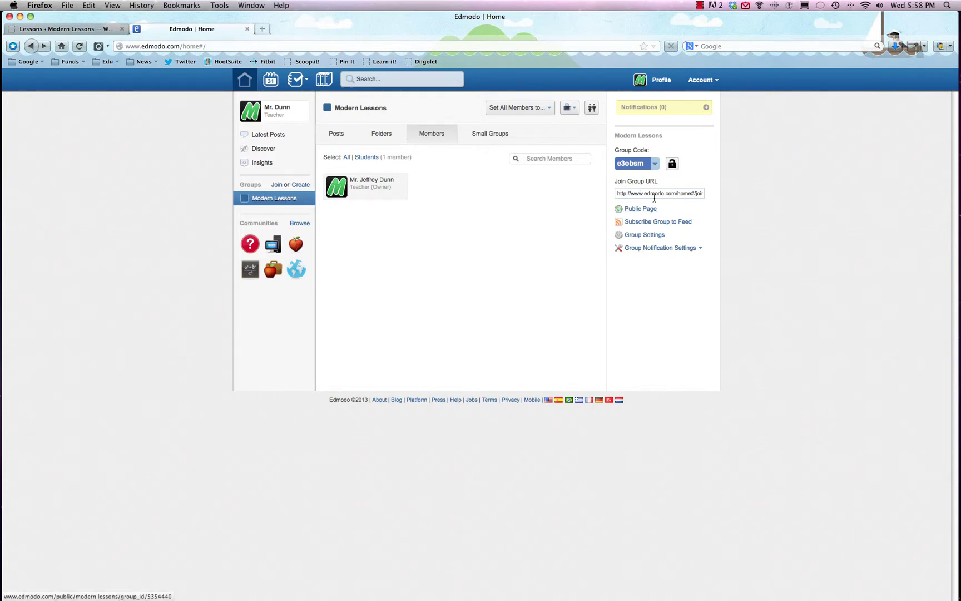
left_click(524, 198)
Visit Small Groups, start and cancel a new small group, then return to Posts
left_click(484, 133)
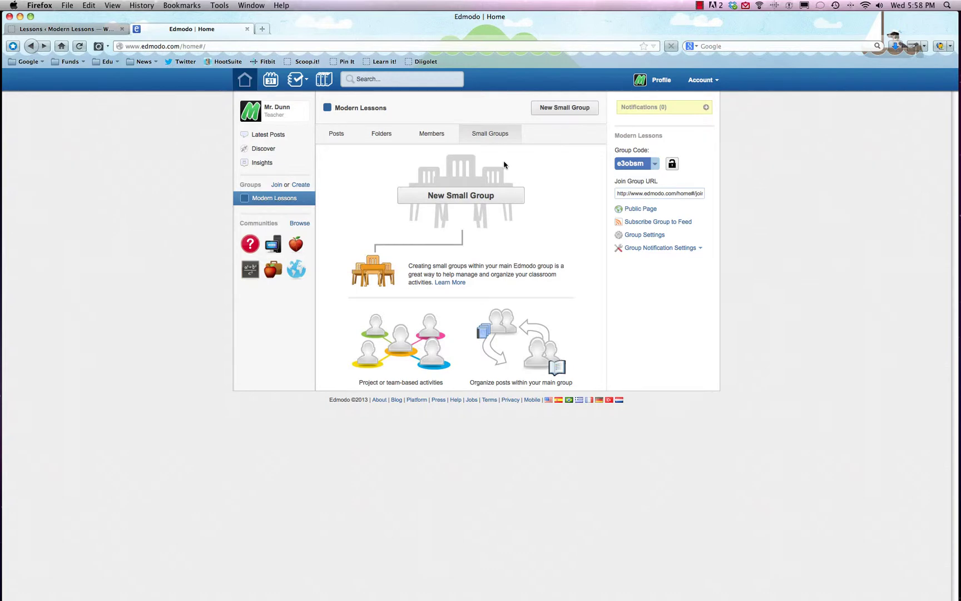
left_click(470, 195)
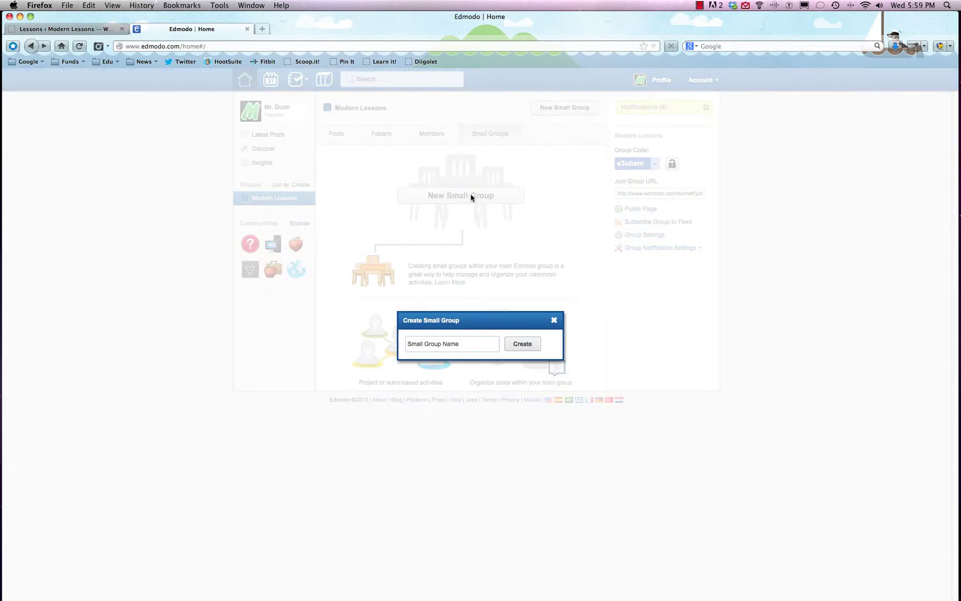
left_click(554, 320)
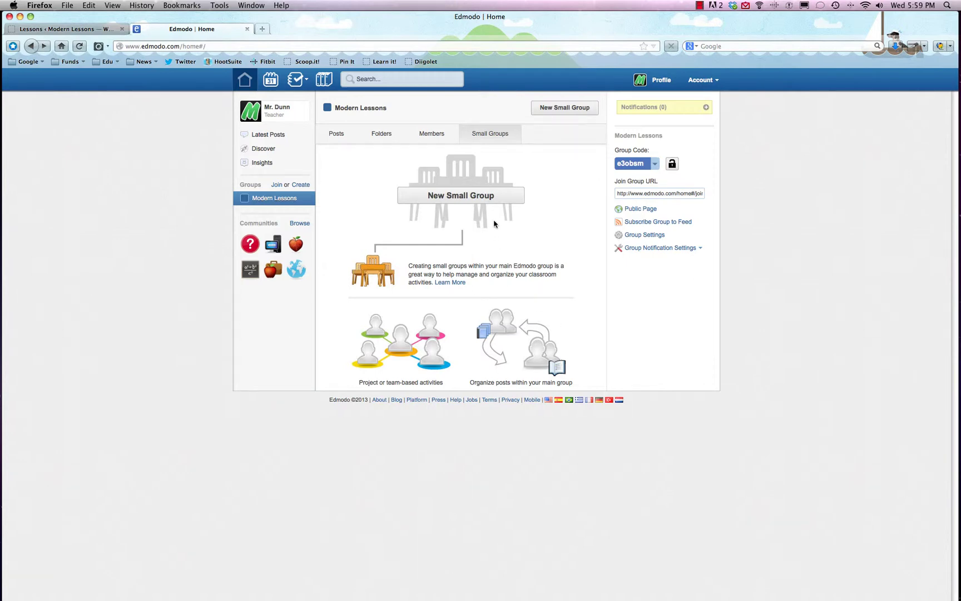
left_click(336, 133)
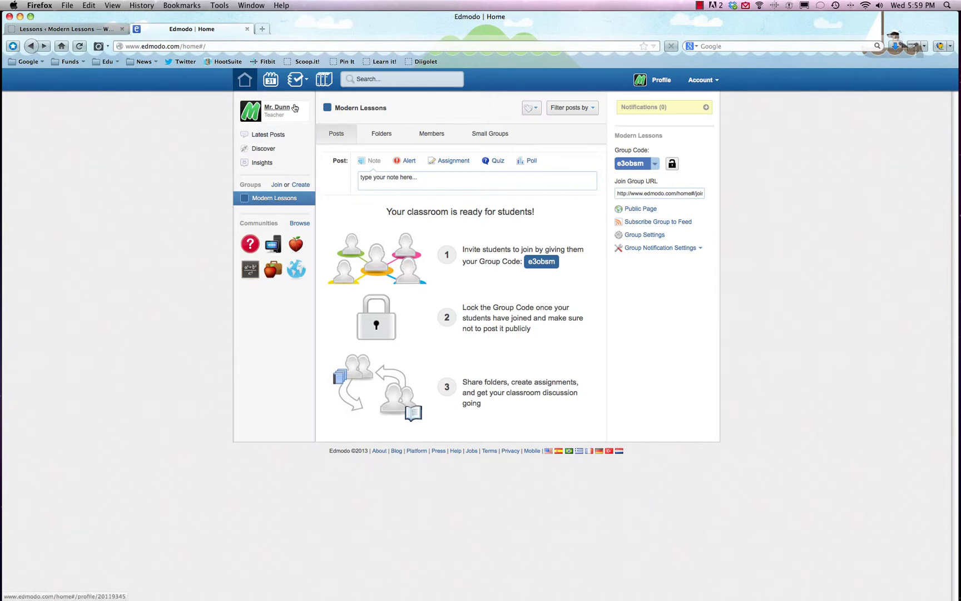
Open the Planner, view Modern Lessons progress, go back, and reopen the Progress menu
left_click(274, 83)
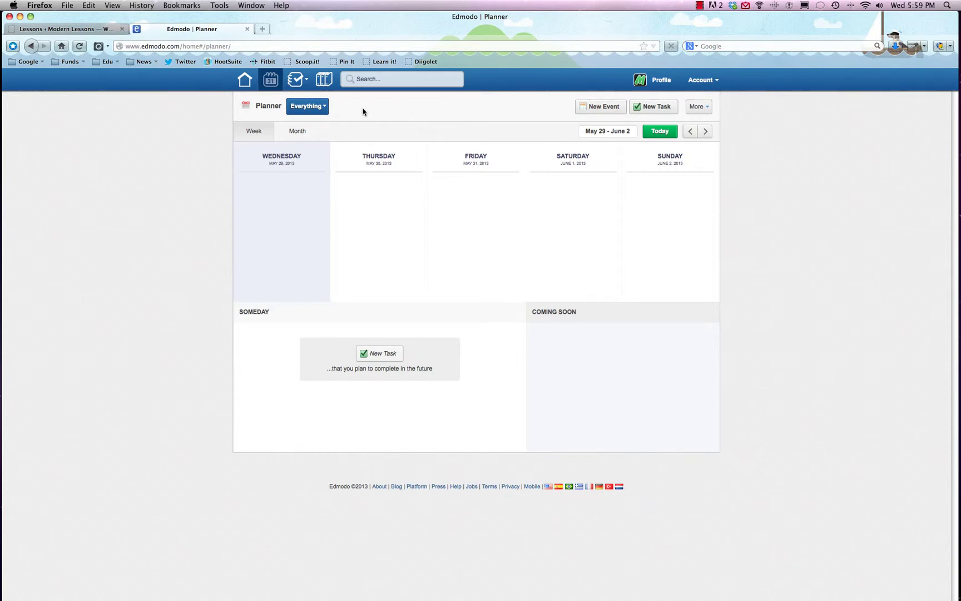
left_click(291, 80)
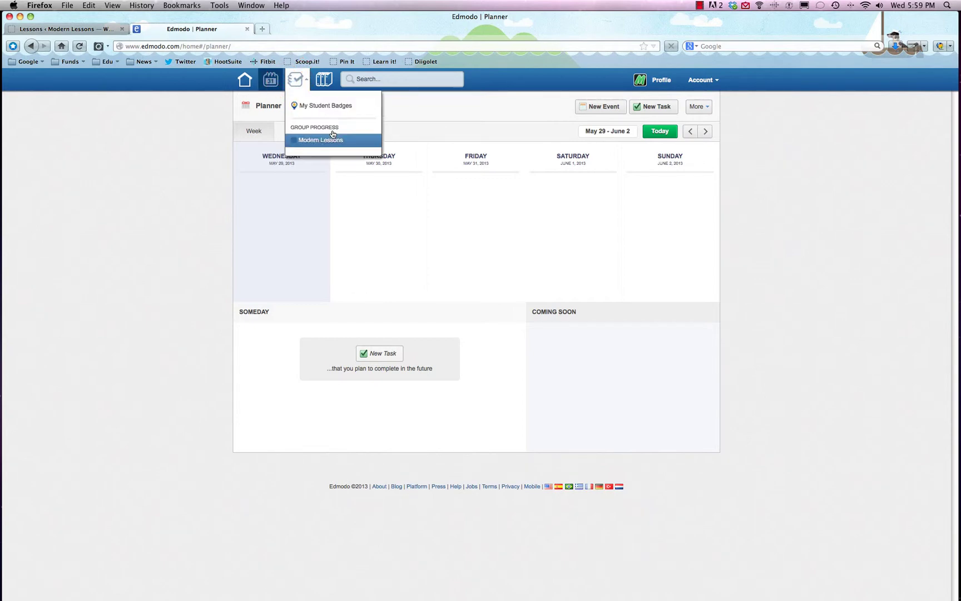
left_click(331, 141)
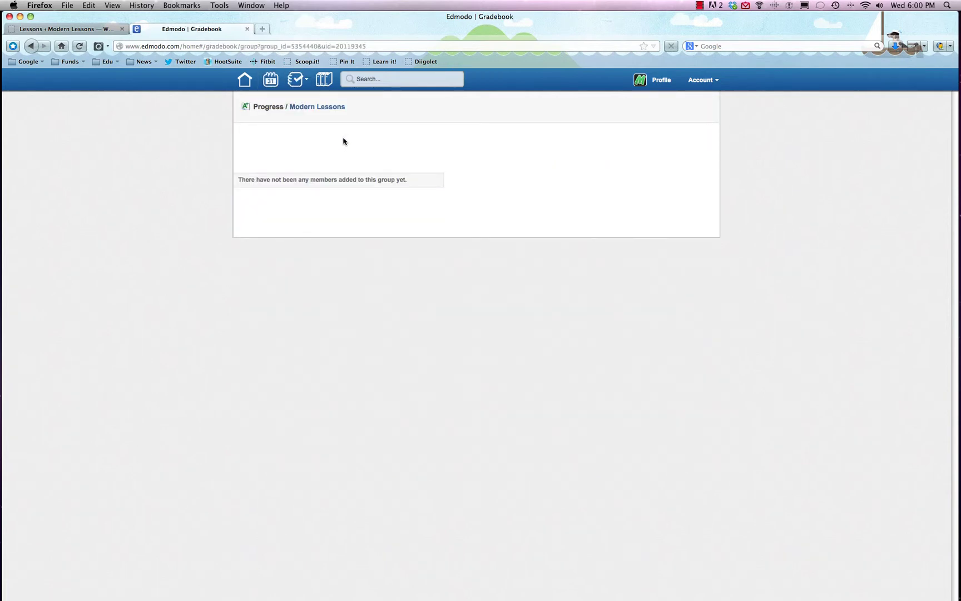
key("super+bracketleft")
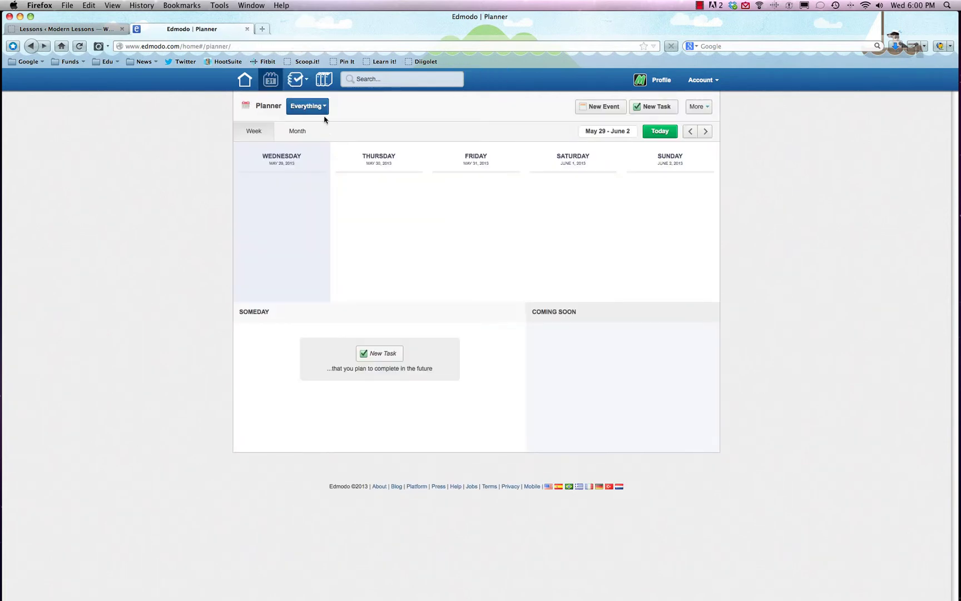
left_click(297, 80)
left_click(330, 107)
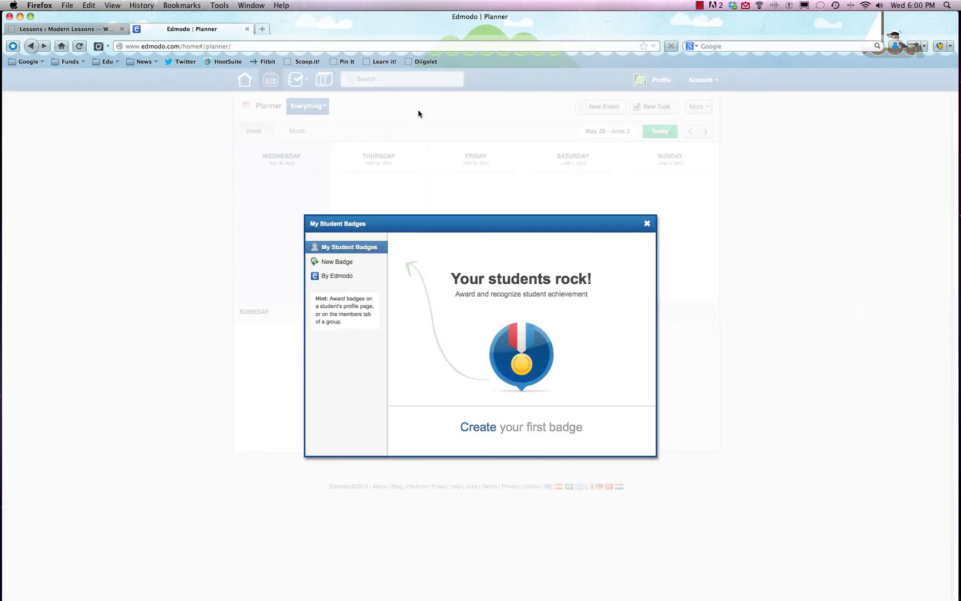
left_click(341, 262)
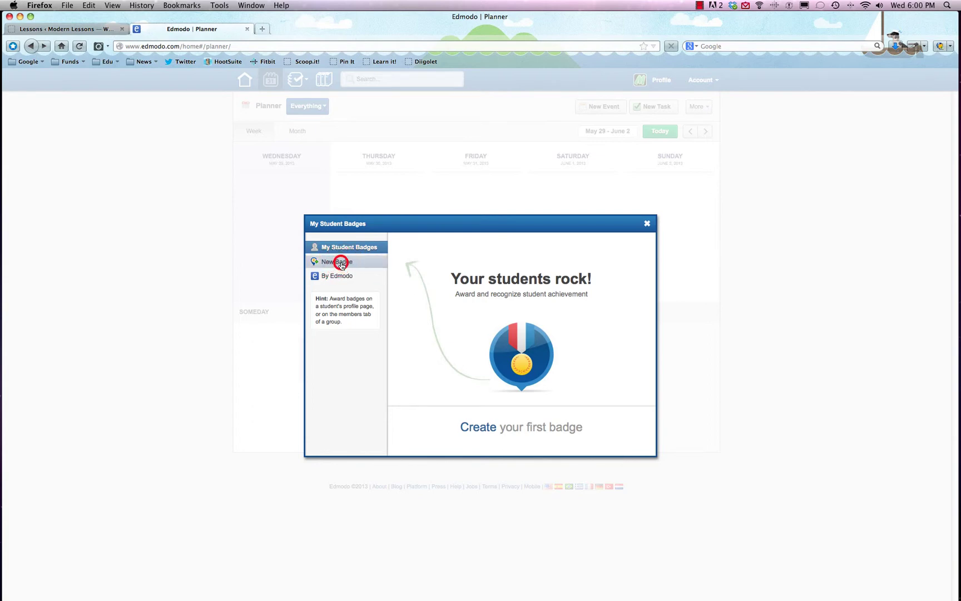
left_click(334, 247)
left_click(343, 276)
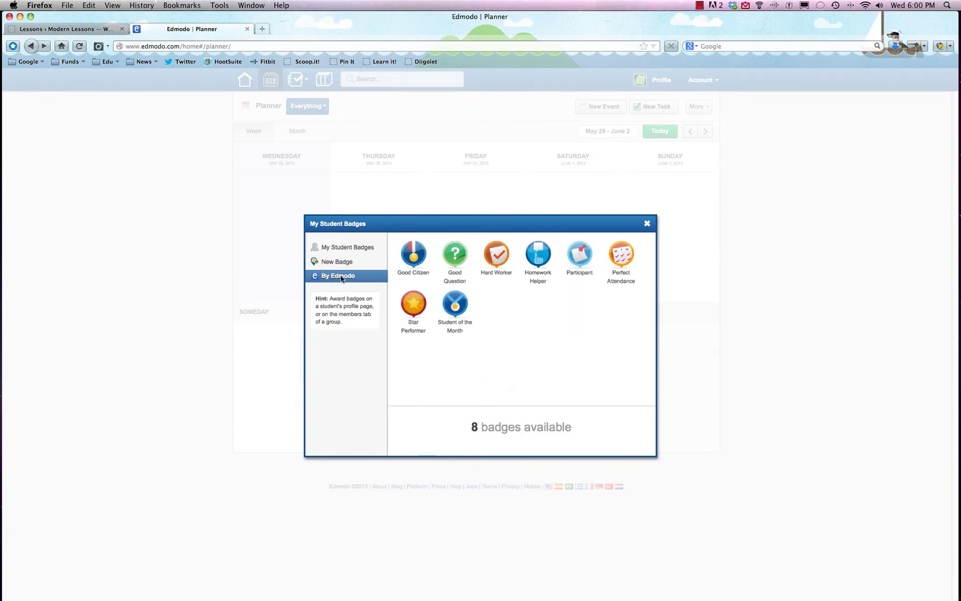
left_click(538, 253)
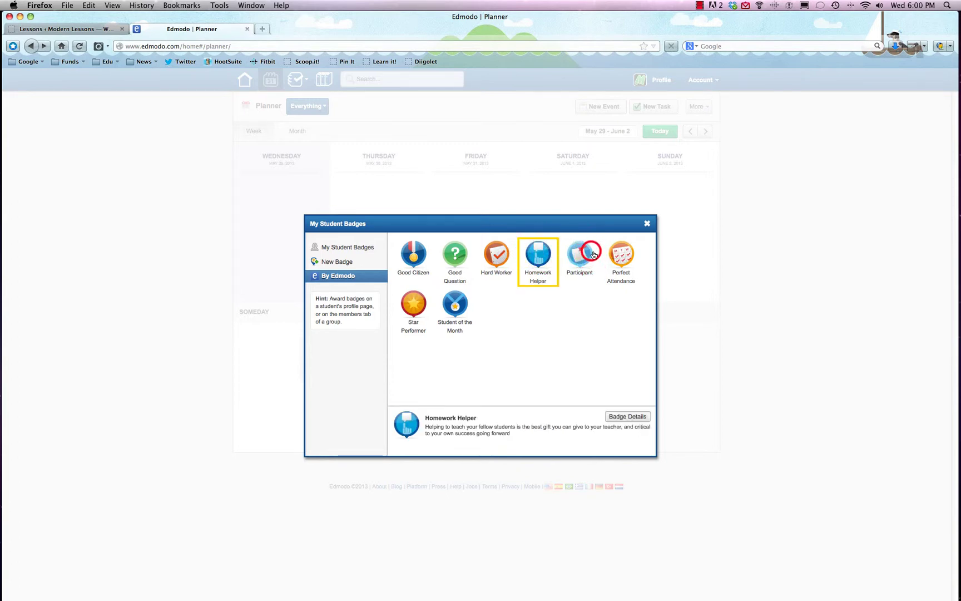
left_click(582, 256)
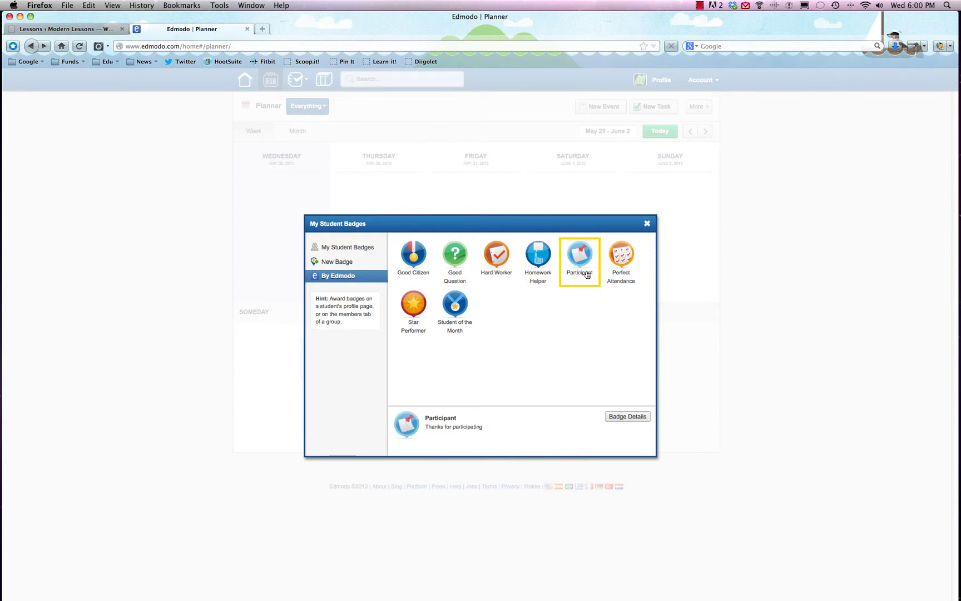
left_click(647, 223)
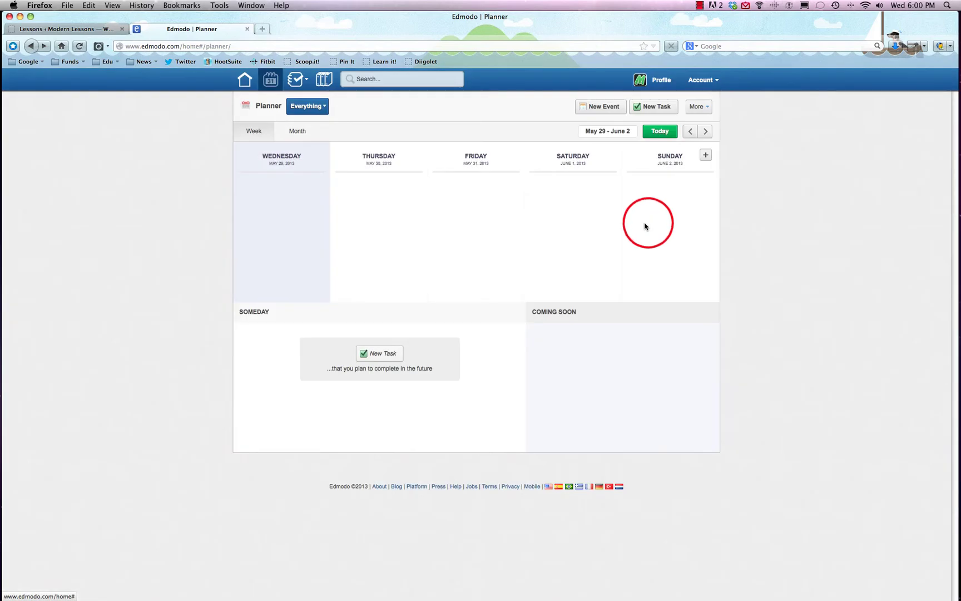
Open the Library, browse Attached to Posts and Google Docs, then return to the main Library
left_click(325, 81)
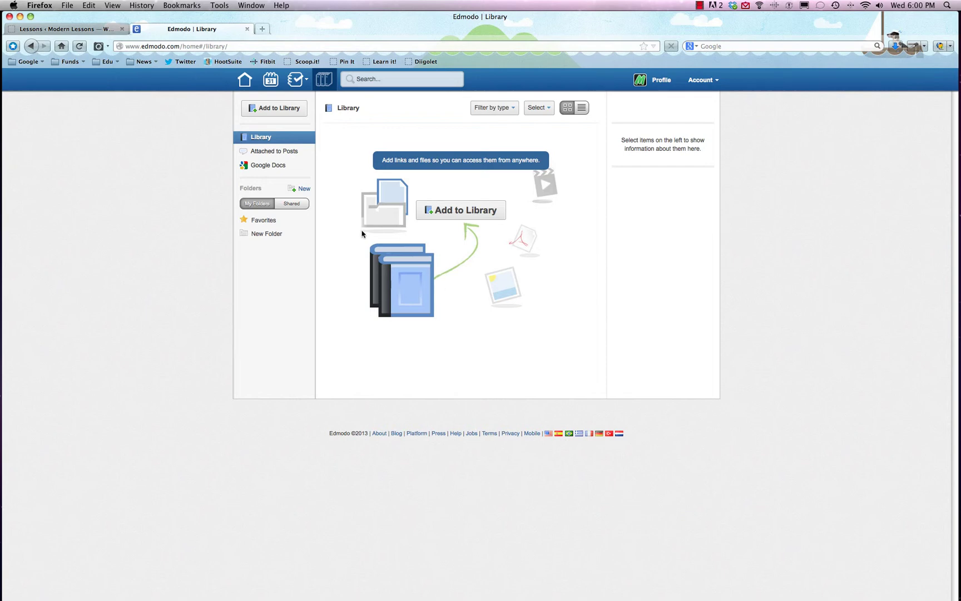
left_click(293, 152)
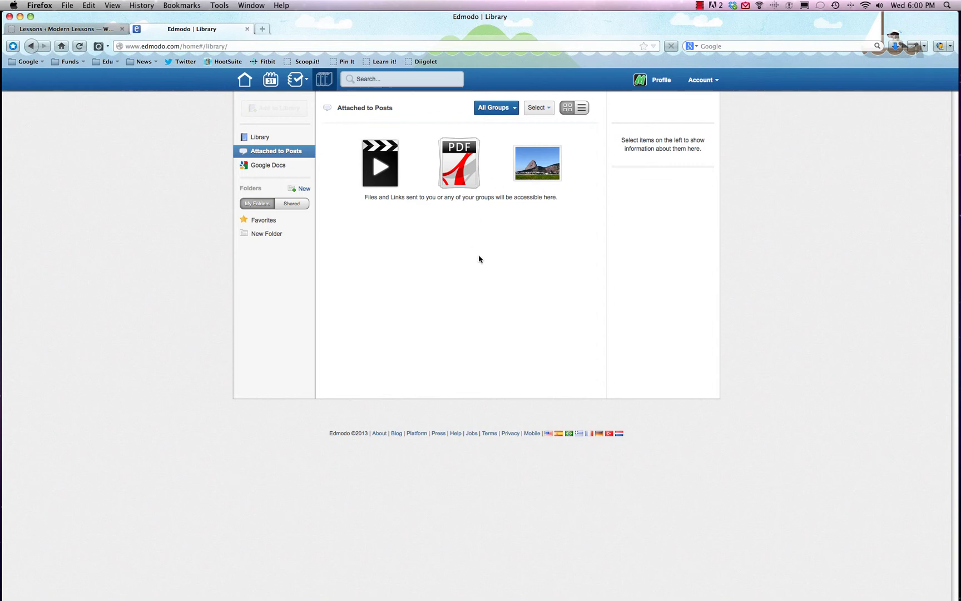
left_click(270, 165)
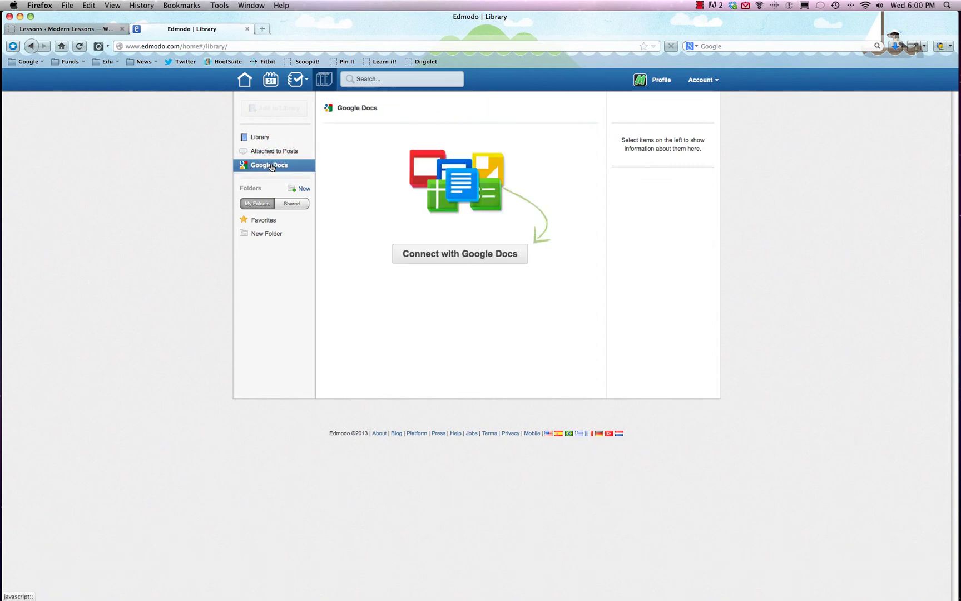
left_click(255, 139)
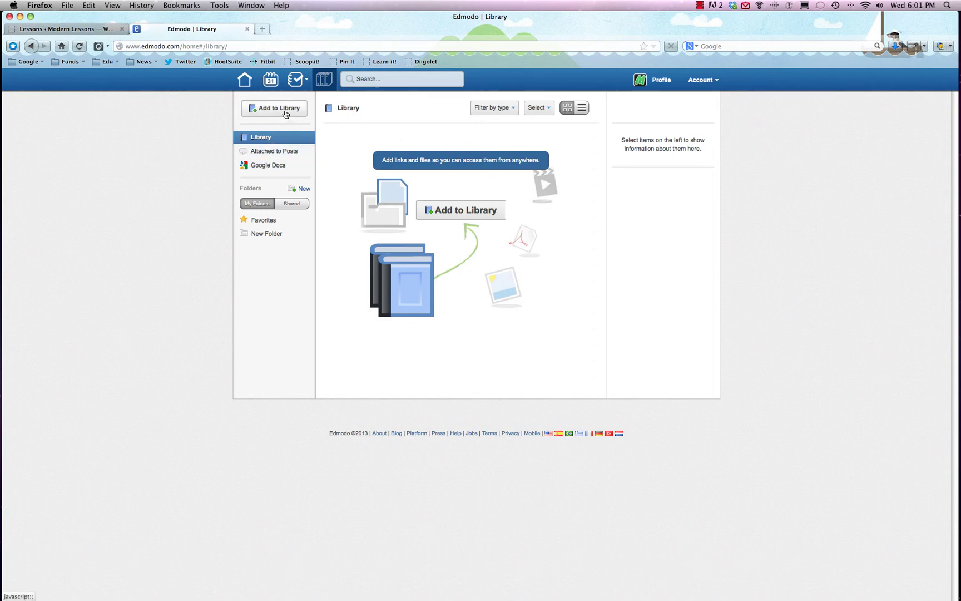
Look at the Add to Library Link and Files options, then return to the Modern Lessons home page
left_click(286, 113)
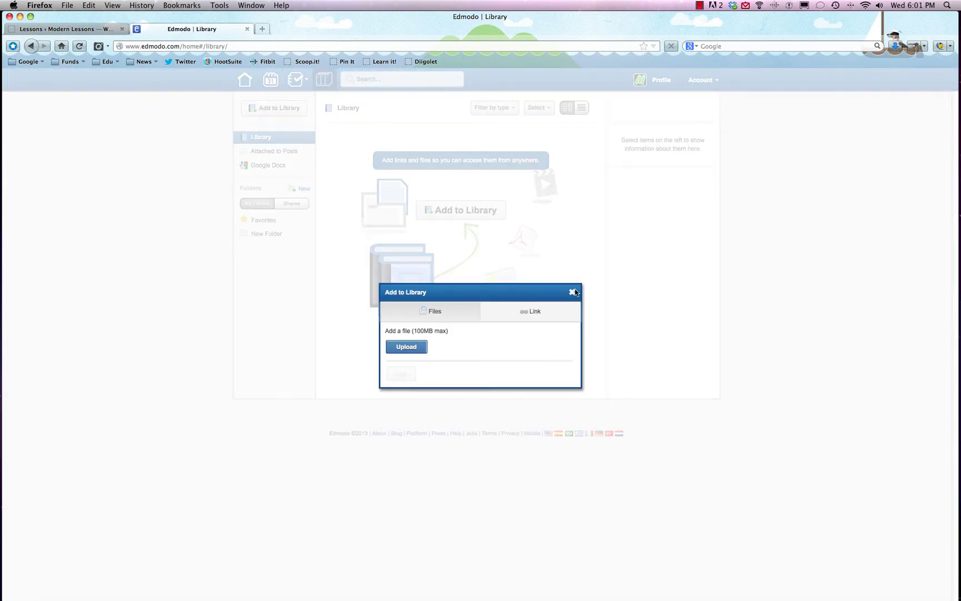
left_click(537, 318)
left_click(430, 311)
left_click(574, 293)
left_click(247, 81)
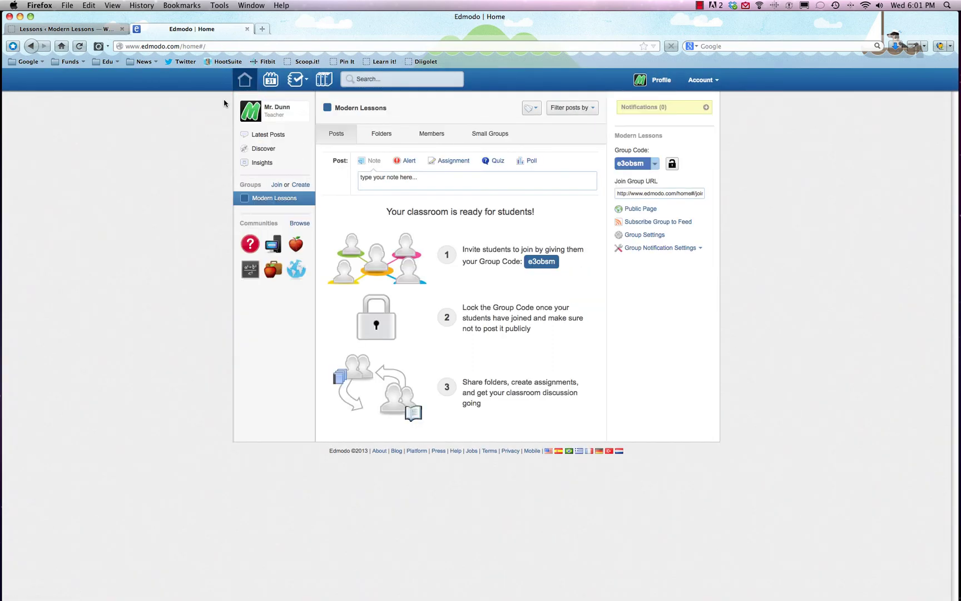
Switch to the Latest Posts feed and look at the Join Group code box without joining a group
left_click(271, 136)
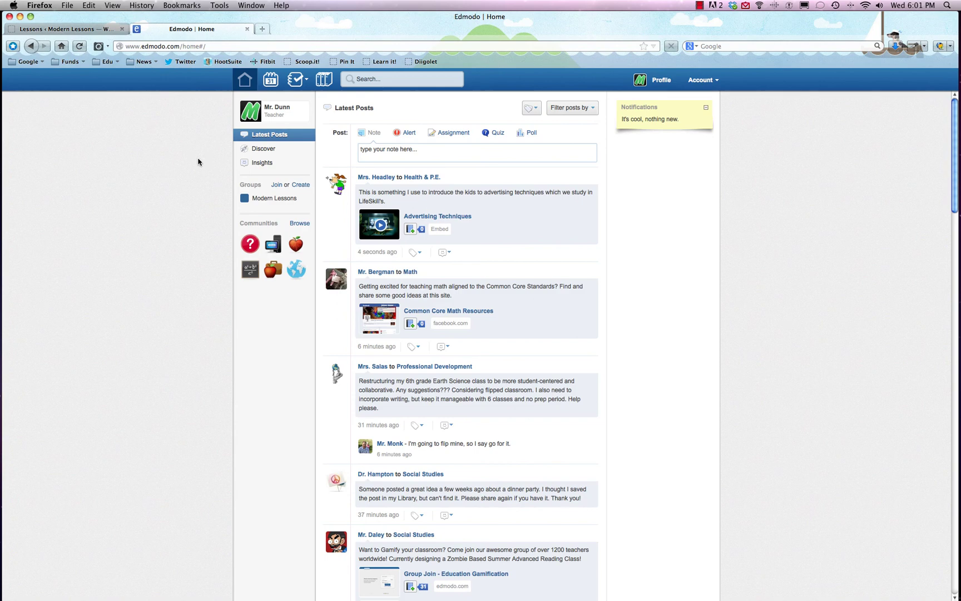
left_click(277, 185)
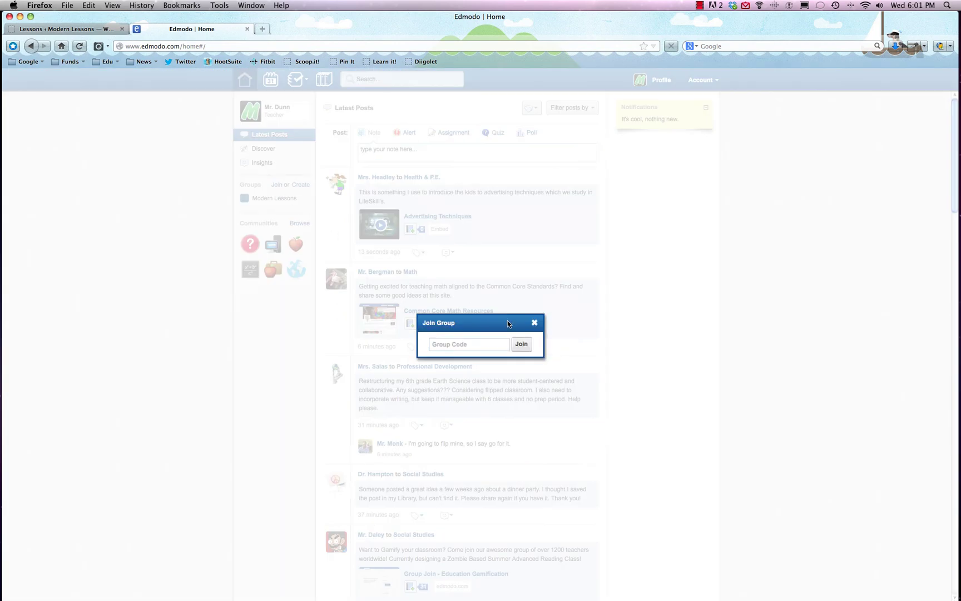
left_click(464, 345)
left_click(534, 324)
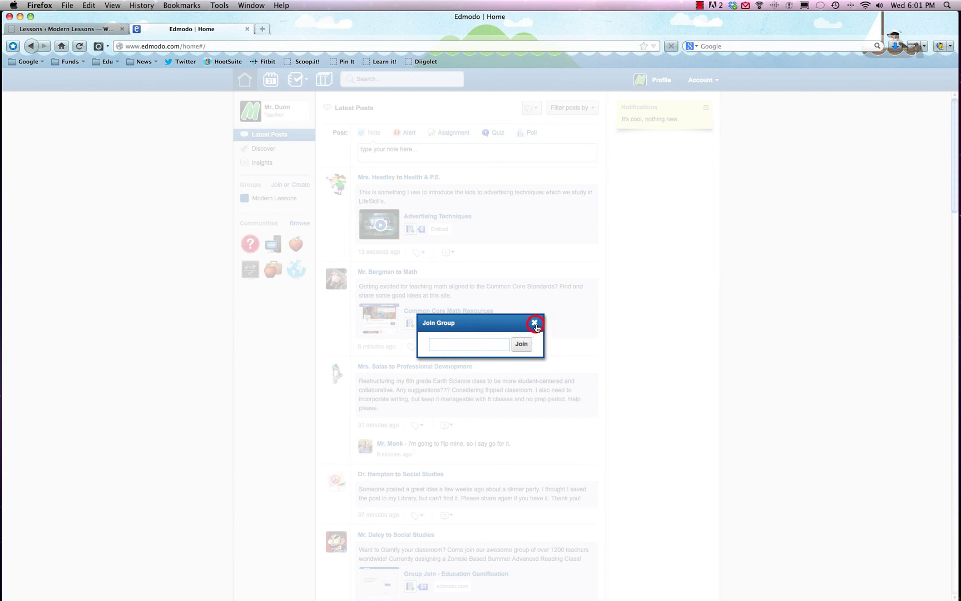